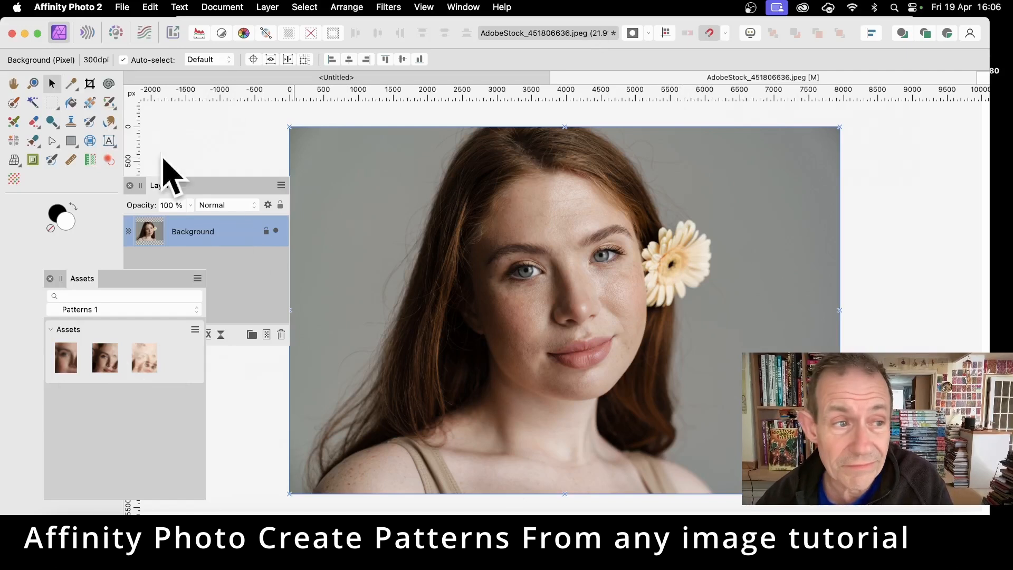
- Draw a rectangular selection over the left half of the face and create a new pattern layer from it
left_click_drag(52, 103, 141, 105)
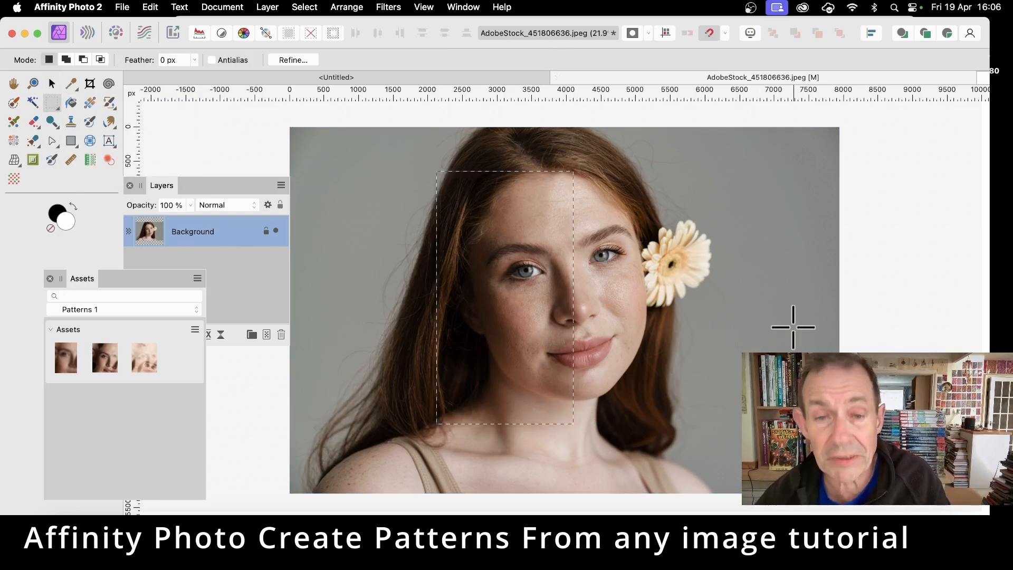
left_click(269, 6)
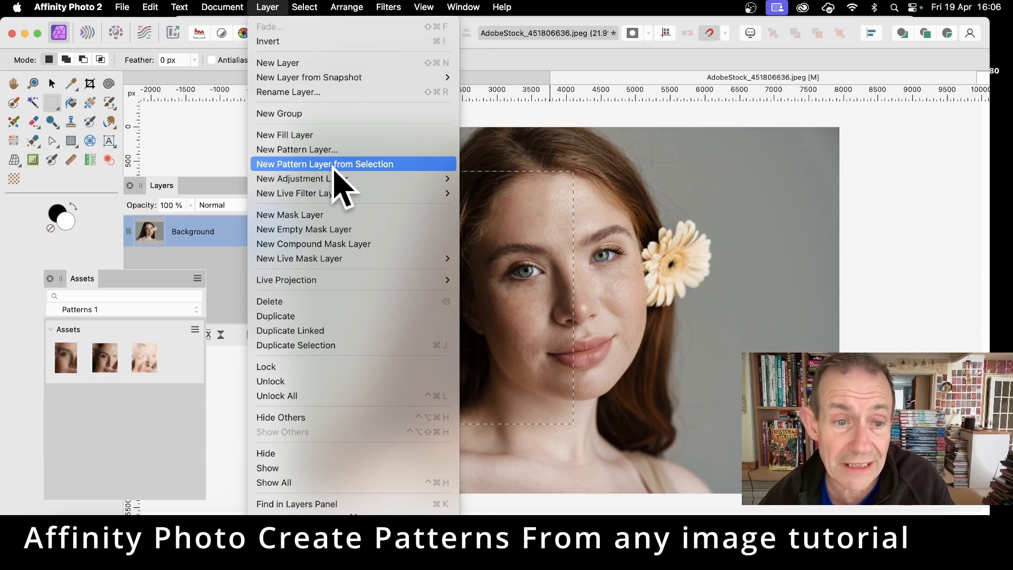
left_click(334, 166)
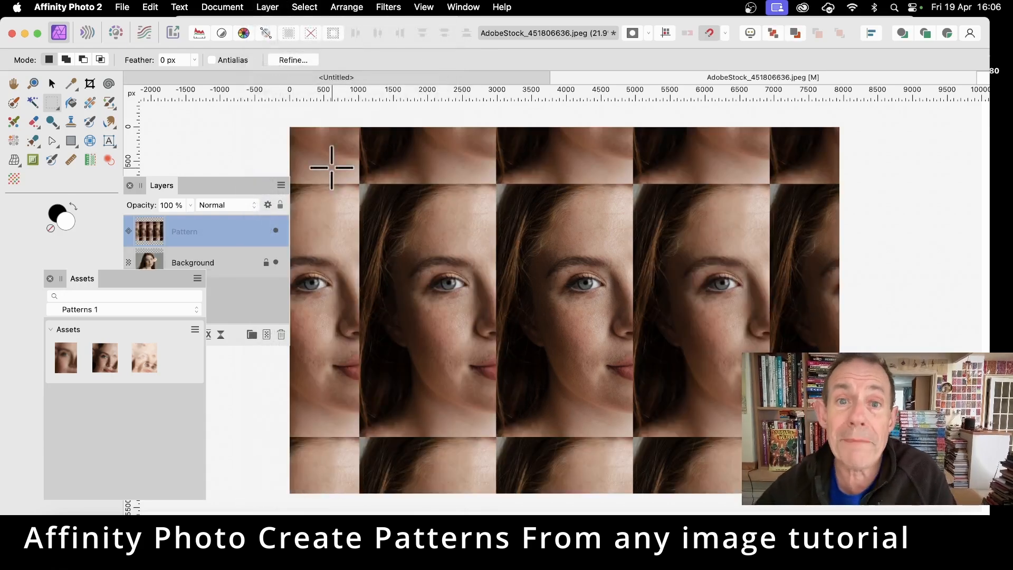
- Reposition, resize and rotate the pattern tile with the Move tool
left_click(53, 83)
left_click_drag(550, 267, 601, 285)
left_click_drag(544, 209, 612, 279)
left_click_drag(649, 350, 558, 230)
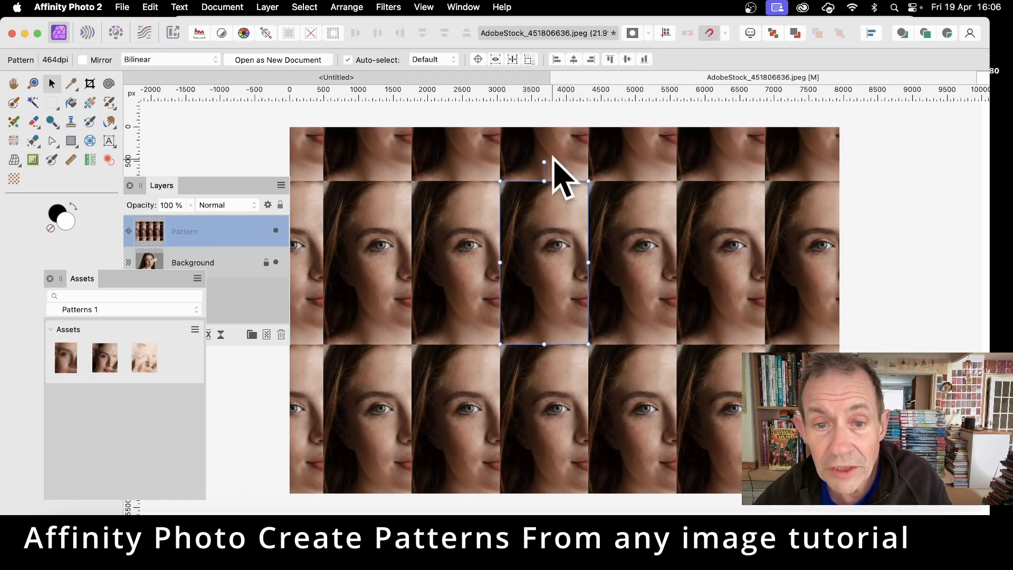
left_click_drag(544, 164, 594, 159)
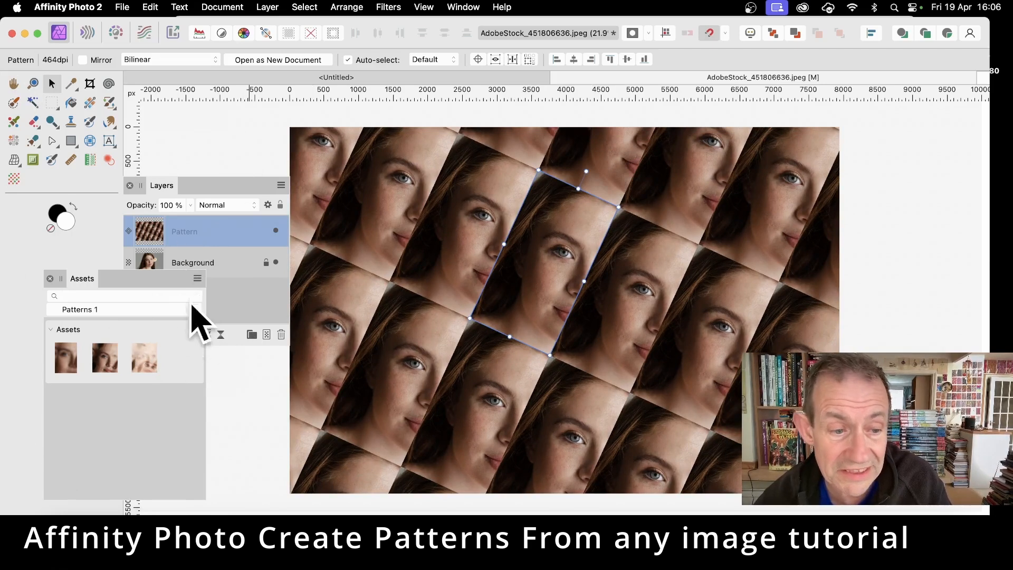
- Add the rotated pattern to the Assets panel from the selection
left_click(194, 330)
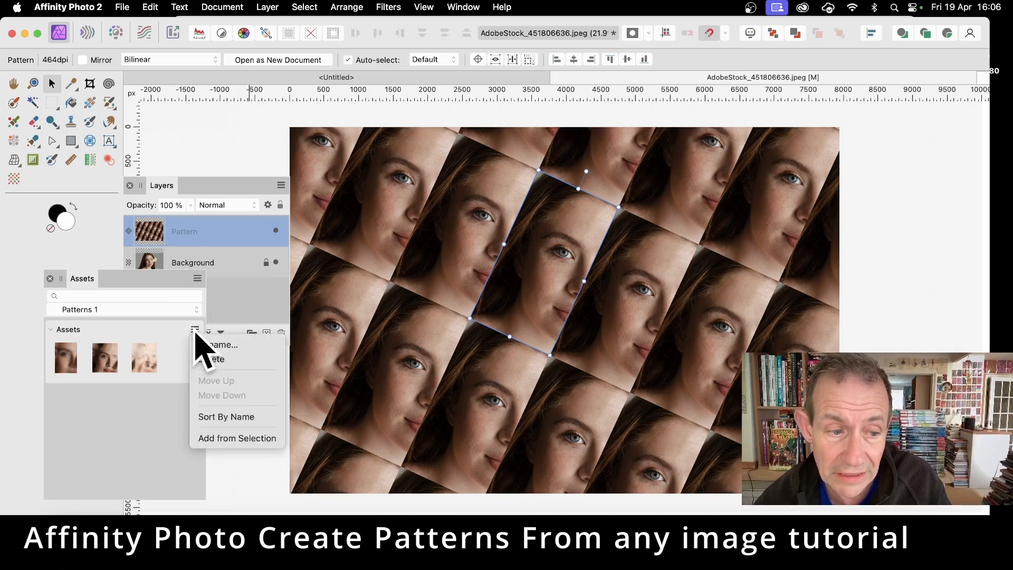
left_click(218, 441)
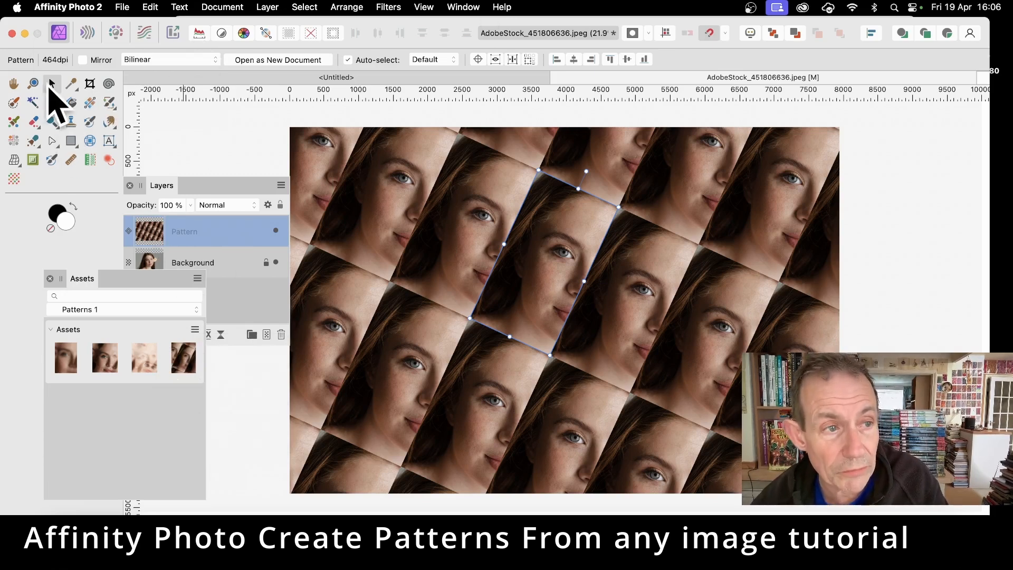
- Enable Mirror on the pattern layer and rotate and reposition the tile
left_click(83, 61)
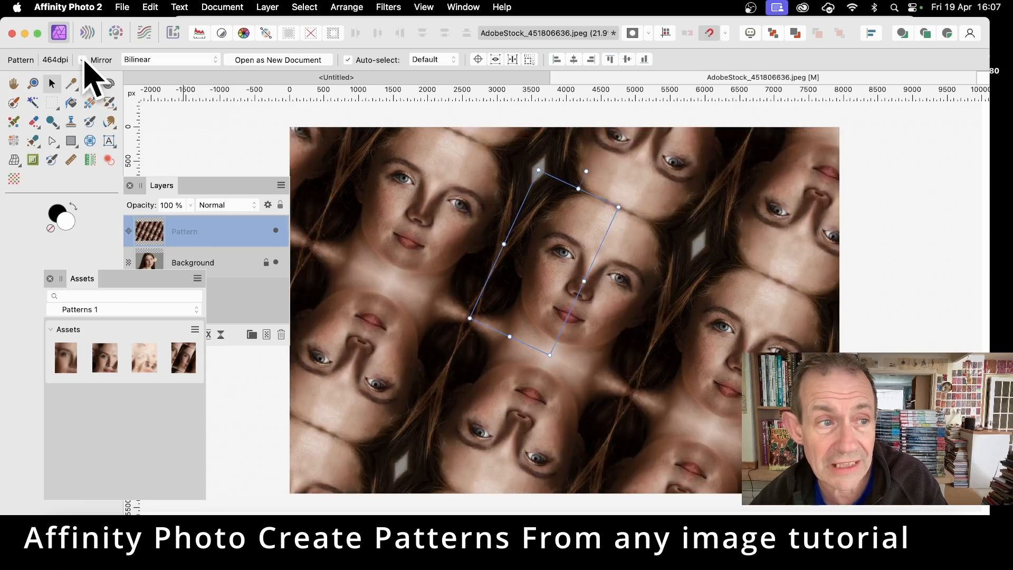
left_click_drag(537, 170, 546, 204)
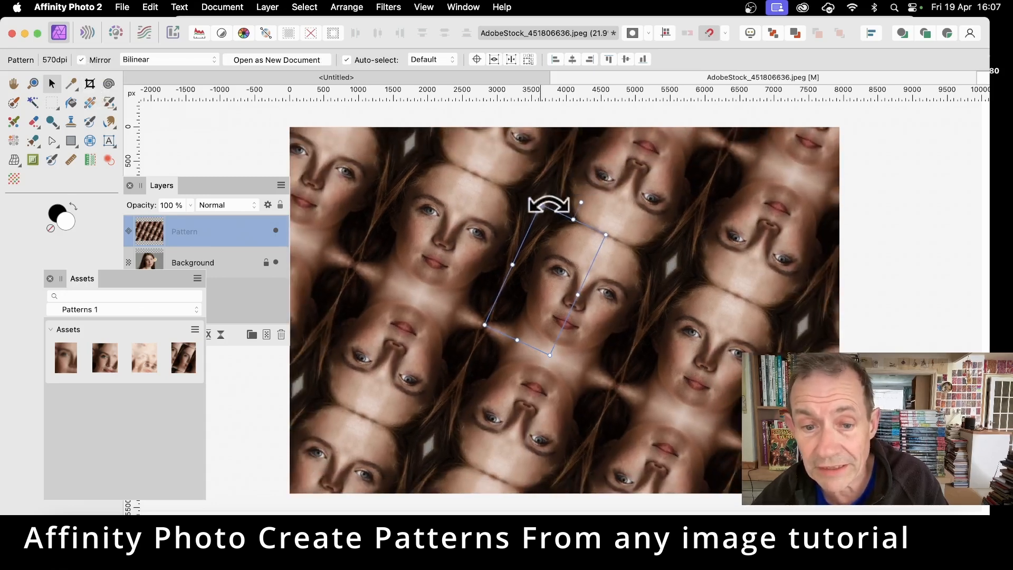
left_click_drag(563, 262, 700, 221)
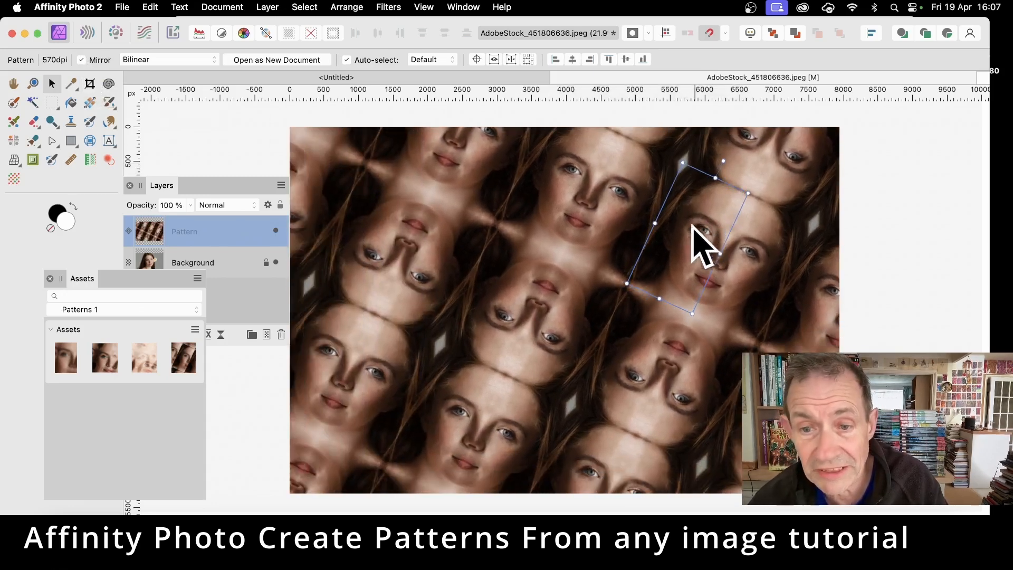
left_click_drag(626, 285, 643, 272)
left_click_drag(730, 255, 475, 260)
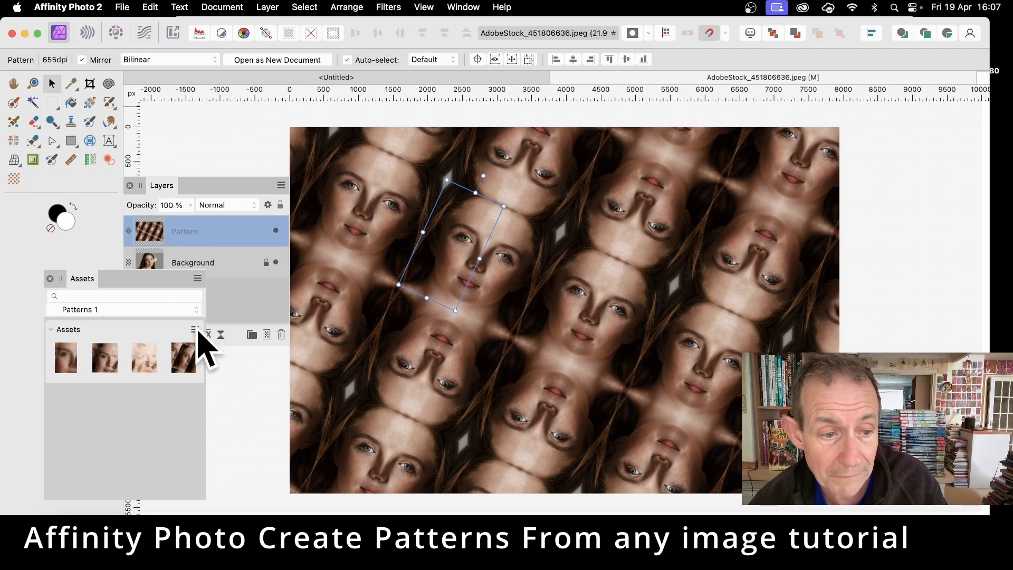
- Add the mirrored pattern to the Assets panel and delete the pattern layer
left_click(197, 330)
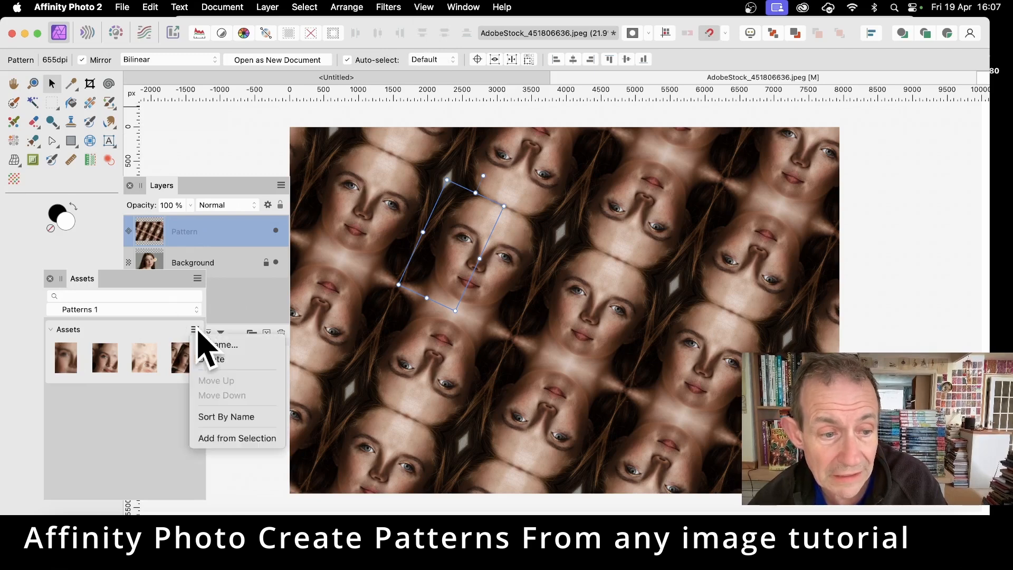
left_click(248, 440)
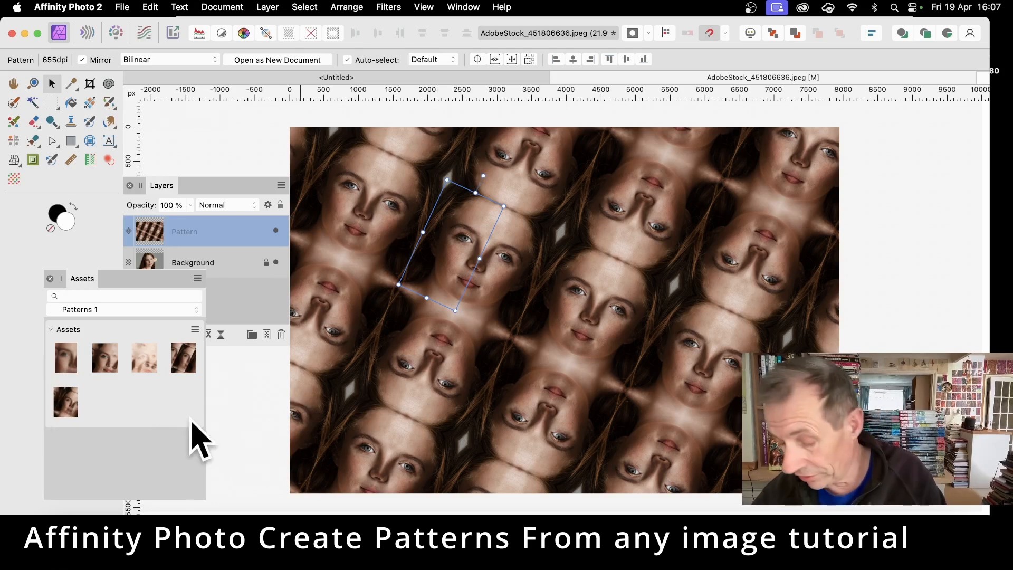
key("Delete")
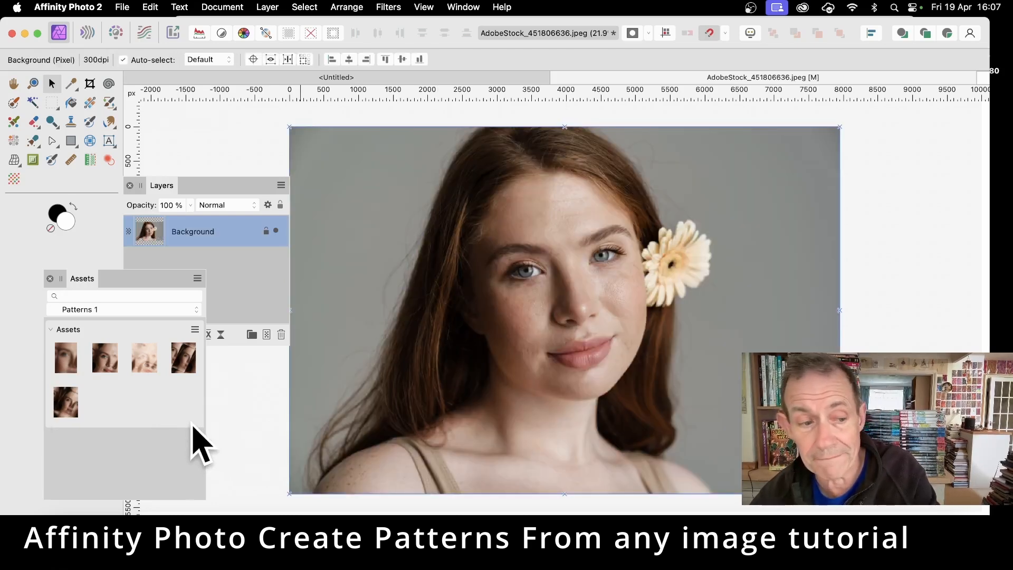
- Drag two saved patterns from the Assets panel onto the canvas as pattern layers
left_click_drag(68, 399, 423, 306)
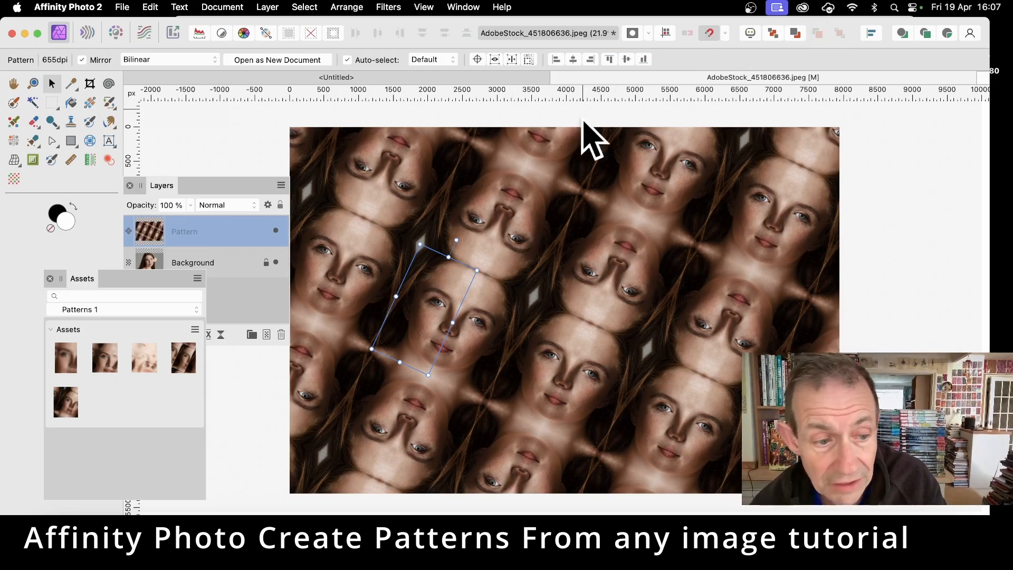
left_click_drag(182, 359, 572, 317)
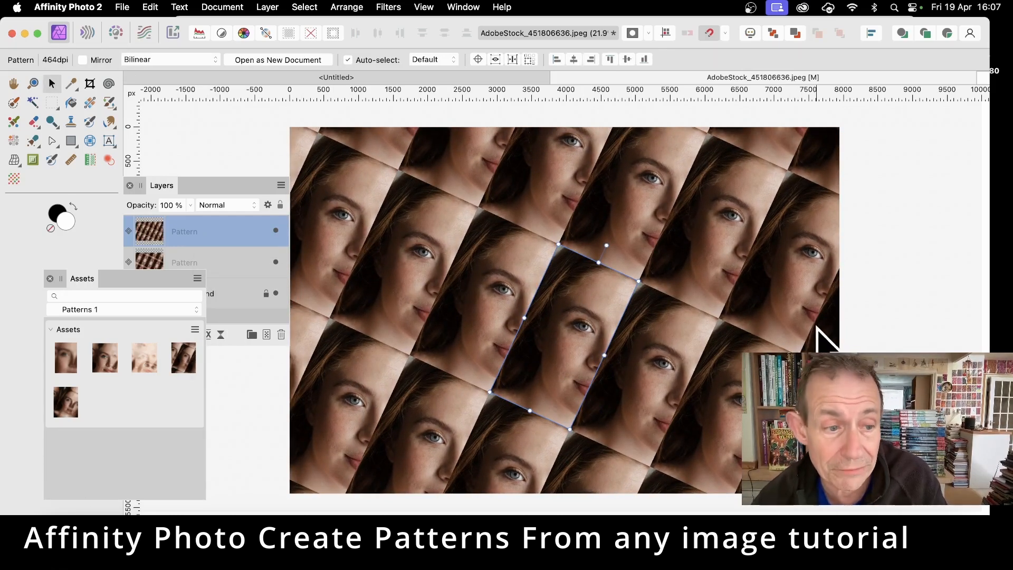
- Set the top pattern layer's blend mode to Colour Dodge
left_click(173, 186)
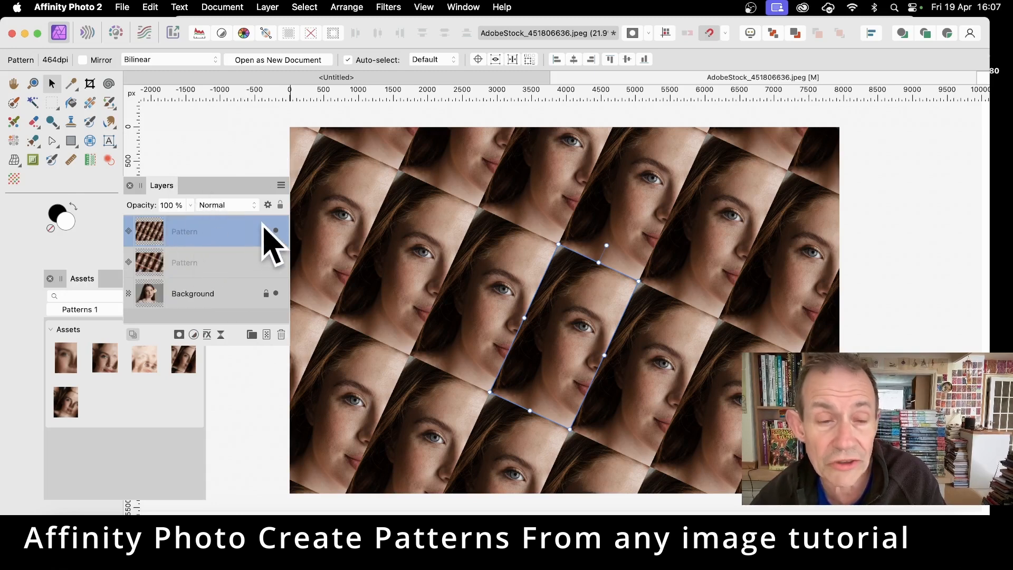
left_click(227, 205)
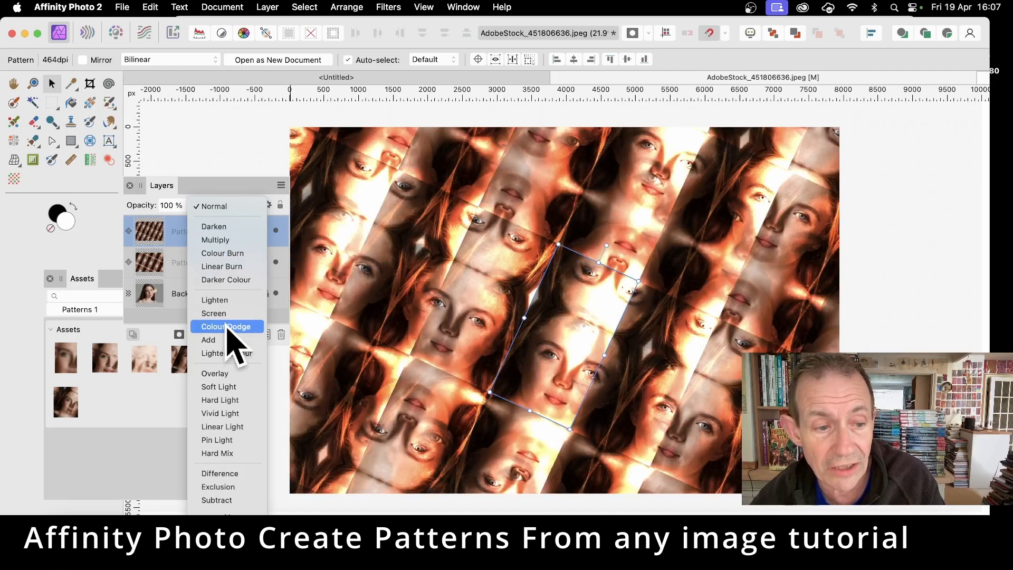
left_click(226, 326)
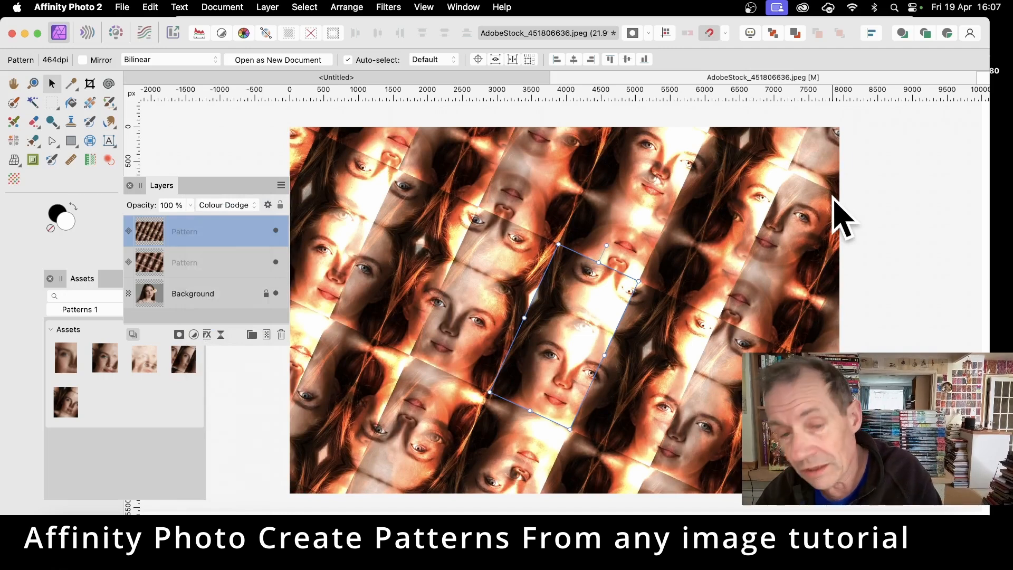
- Undo the blend mode change and both added pattern layers
key("super+z")
key("super+z")
key("super+z")
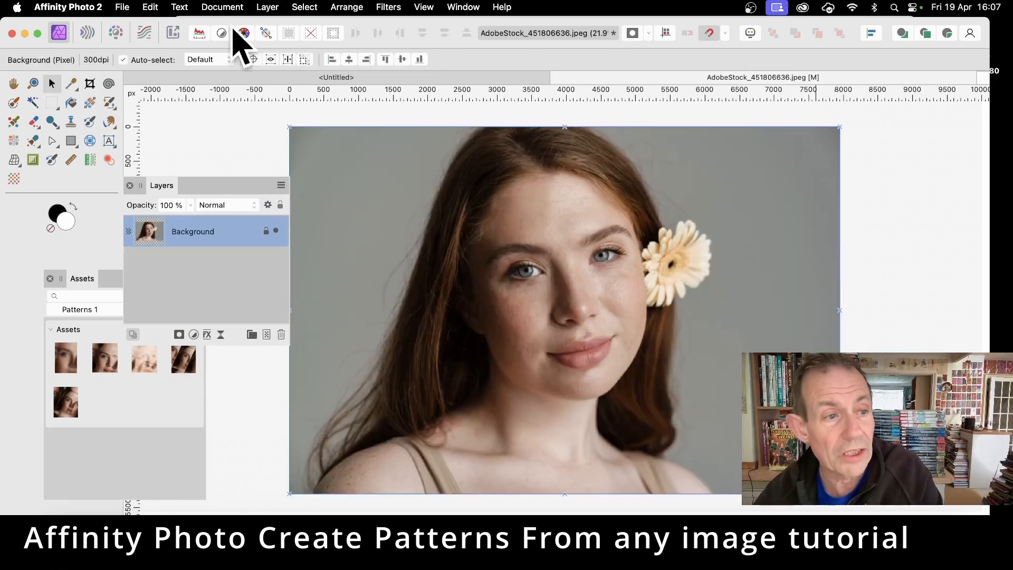
- Draw a circular elliptical selection around the right eye, cheek and flower, and create a pattern layer from it
left_click(53, 103)
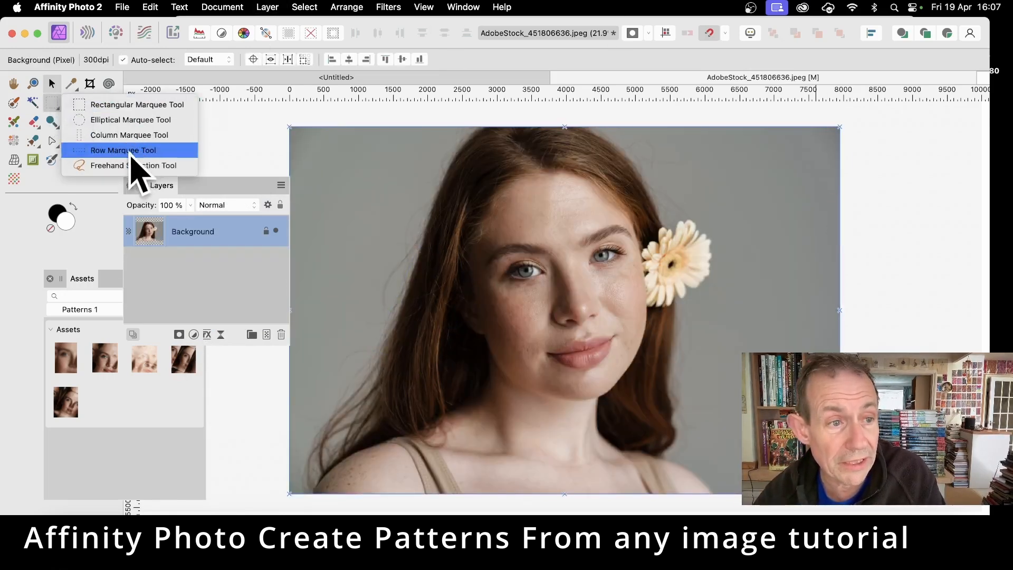
left_click(138, 121)
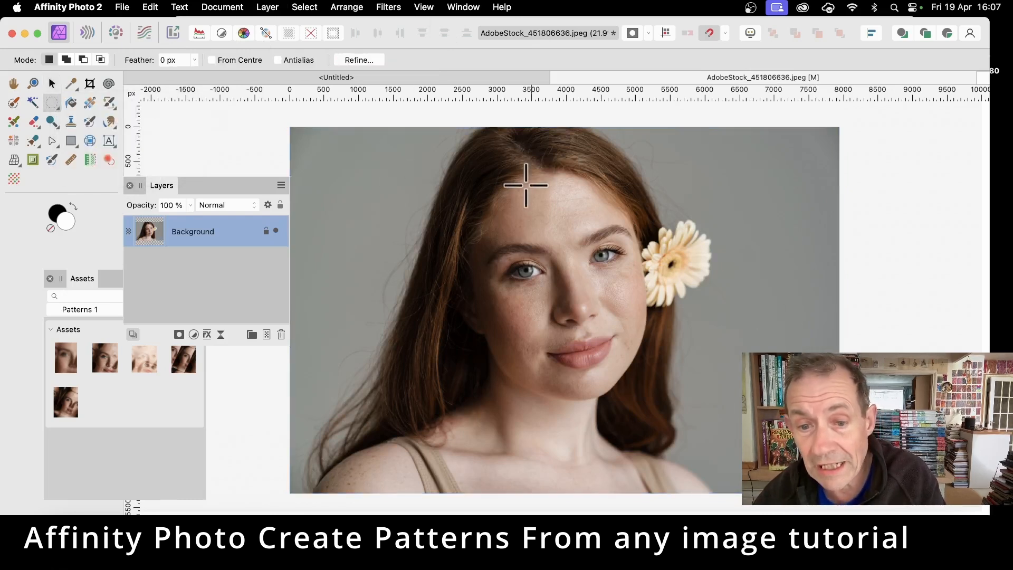
left_click_drag(600, 242, 723, 380)
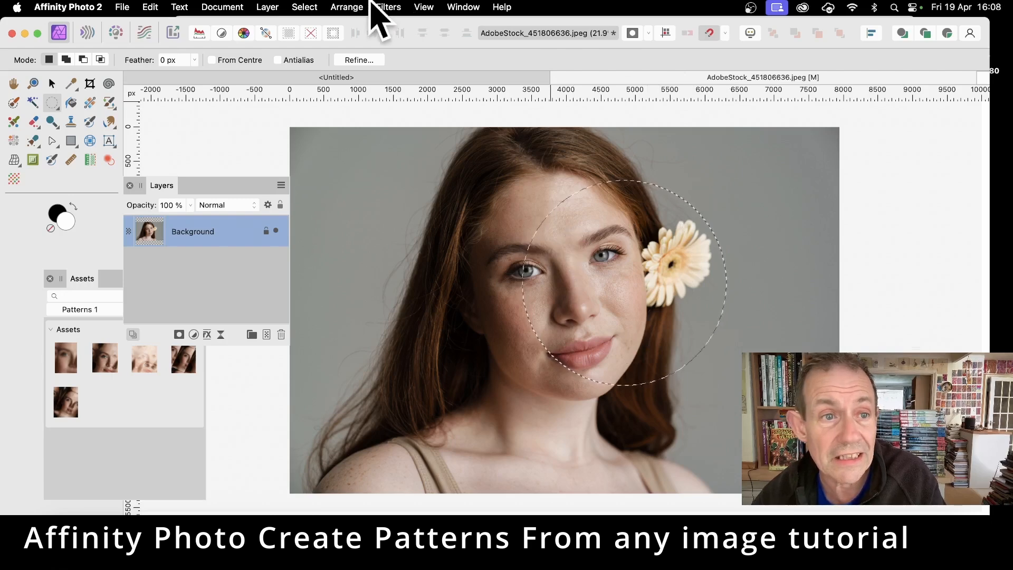
left_click(267, 7)
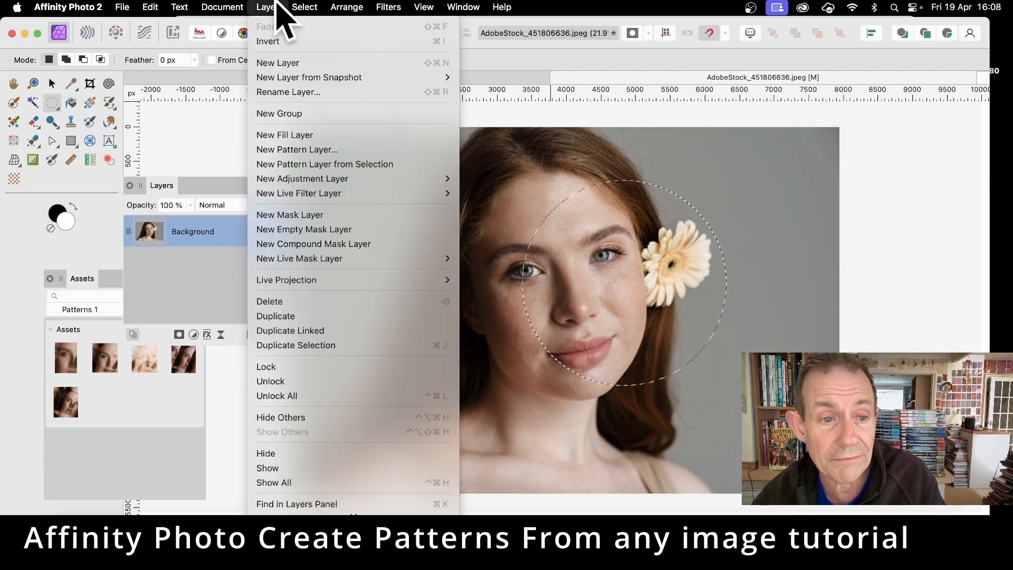
left_click(319, 164)
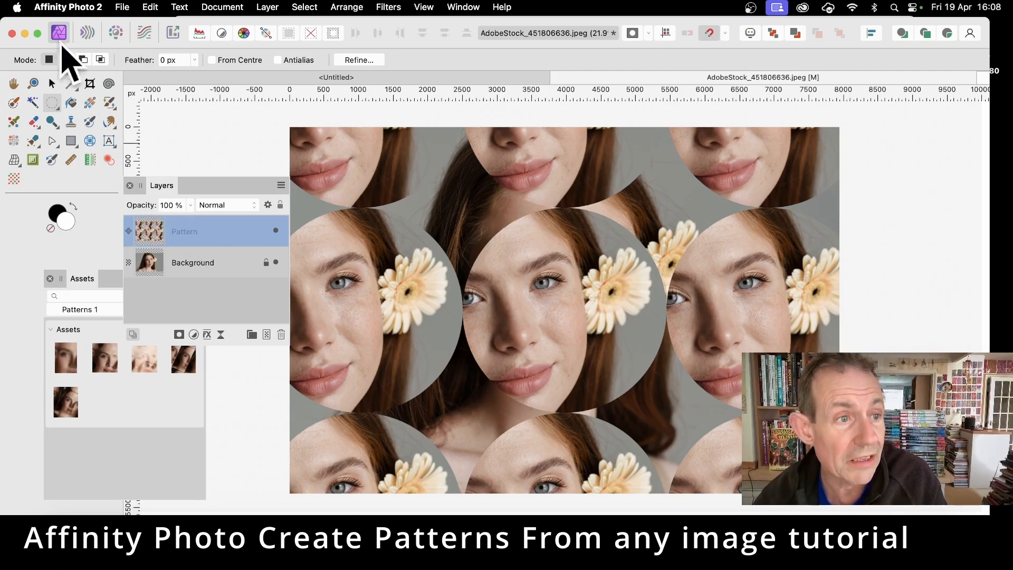
- Move and scale the circular pattern tile with the Move tool
left_click(51, 83)
left_click_drag(602, 324, 492, 256)
left_click_drag(557, 343, 515, 300)
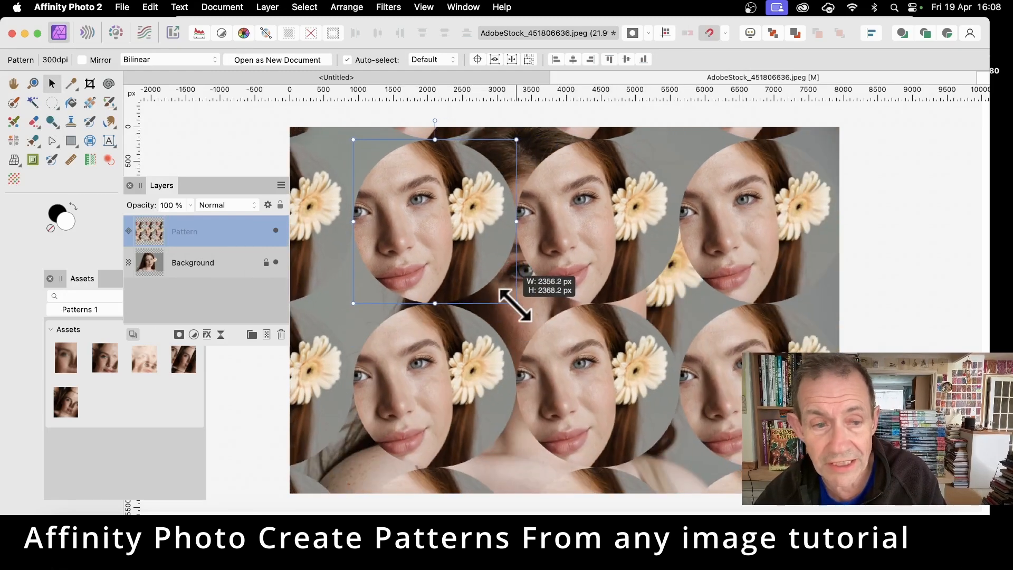
left_click_drag(418, 267, 461, 314)
- Enable Mirror on the circular pattern and reposition the tile
left_click(82, 59)
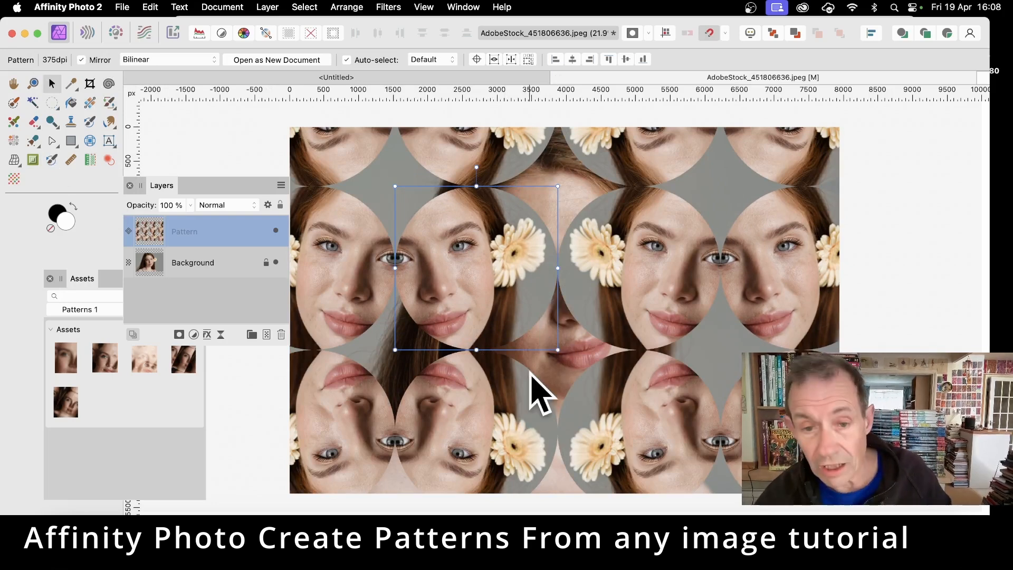
left_click_drag(486, 274, 588, 332)
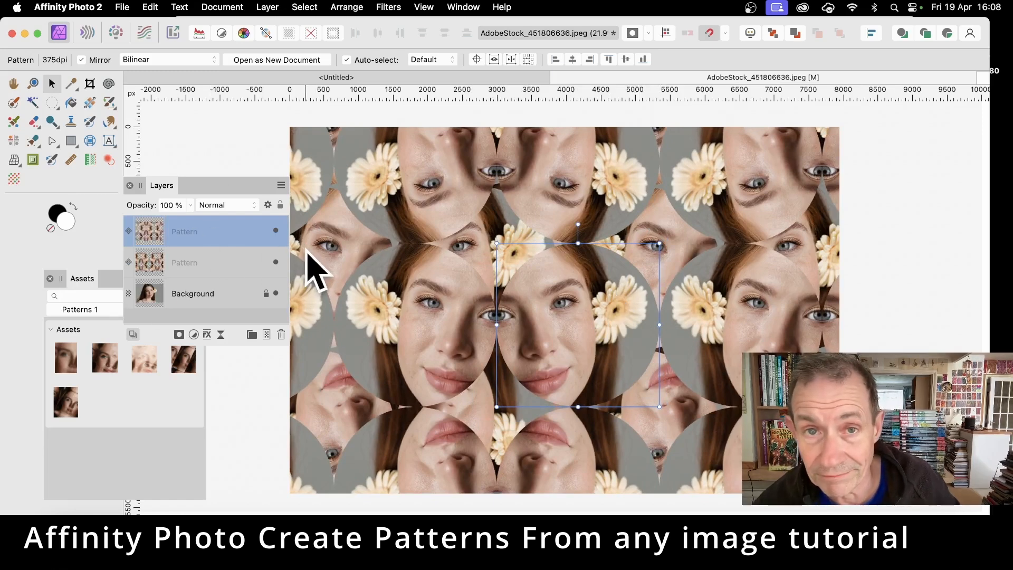
- Add the mirrored circular pattern to the Assets panel and delete the pattern layer
left_click(104, 281)
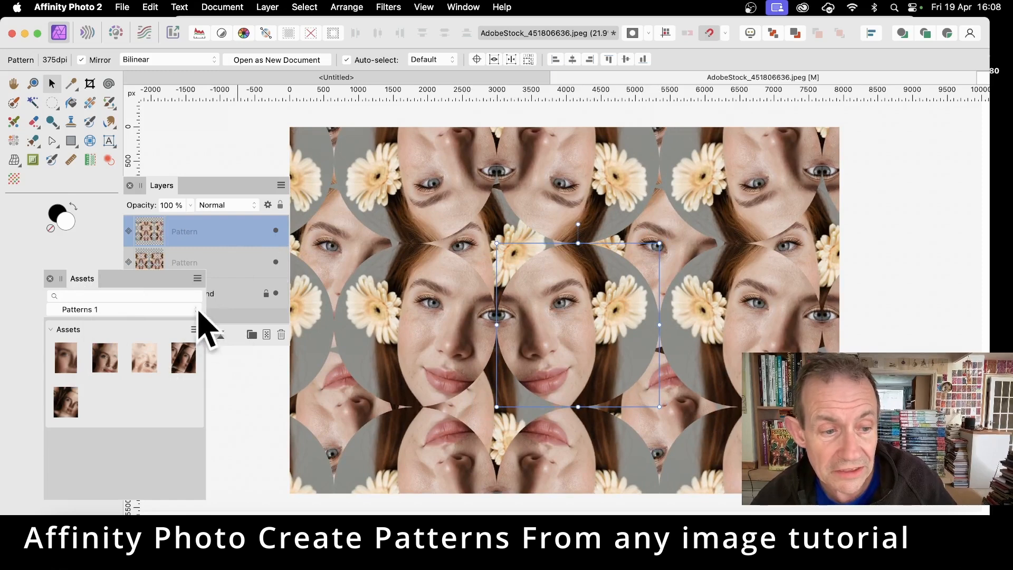
left_click(196, 330)
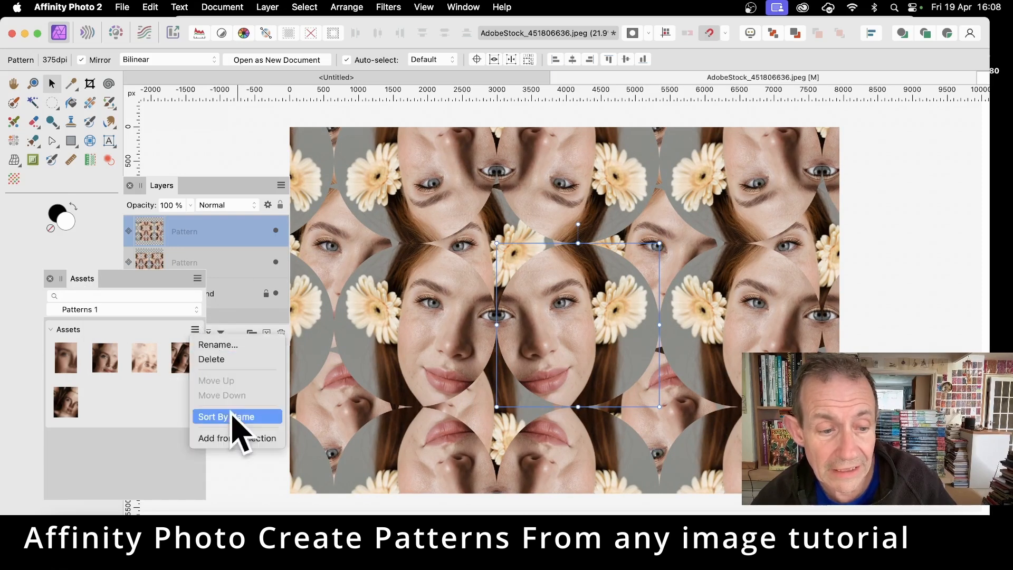
left_click(237, 439)
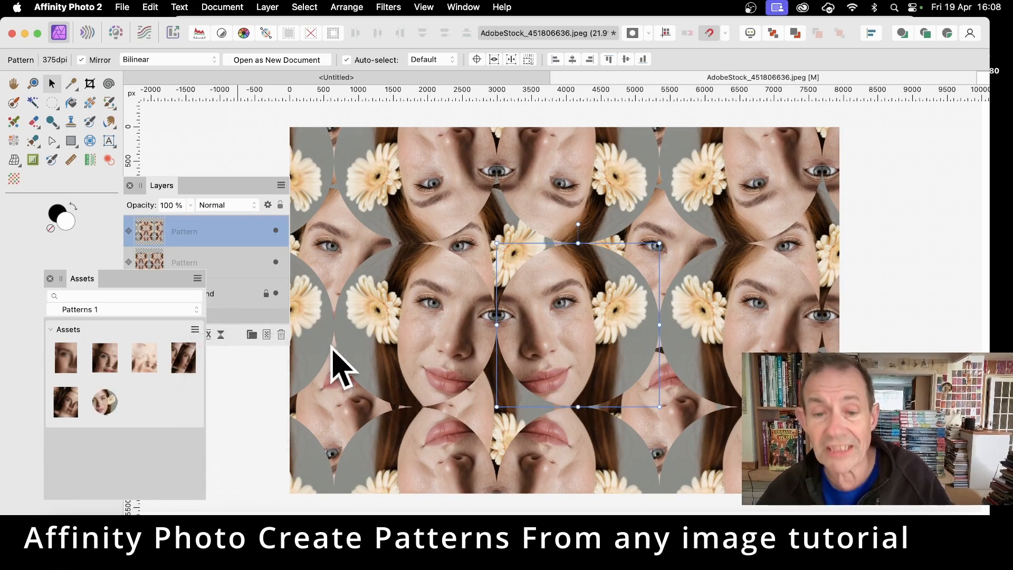
key("Delete")
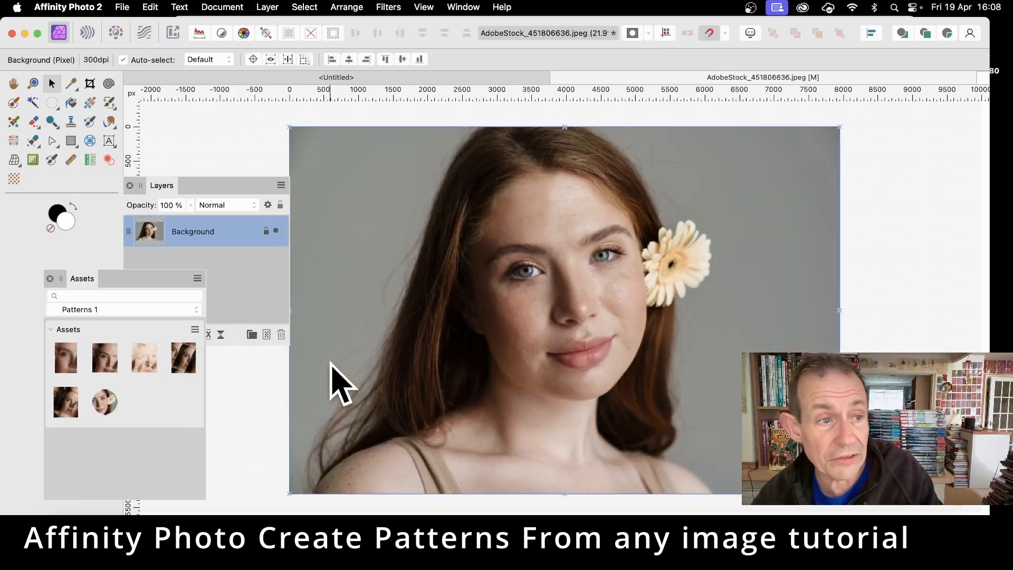
- Switch to the Rectangular Marquee tool and set its feather to 50 px
left_click(53, 104)
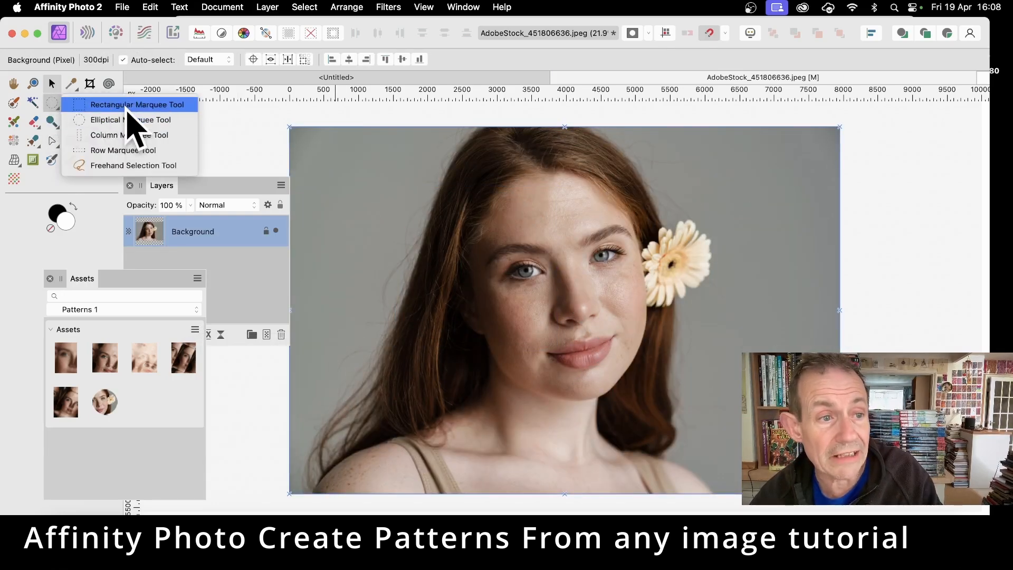
left_click(127, 105)
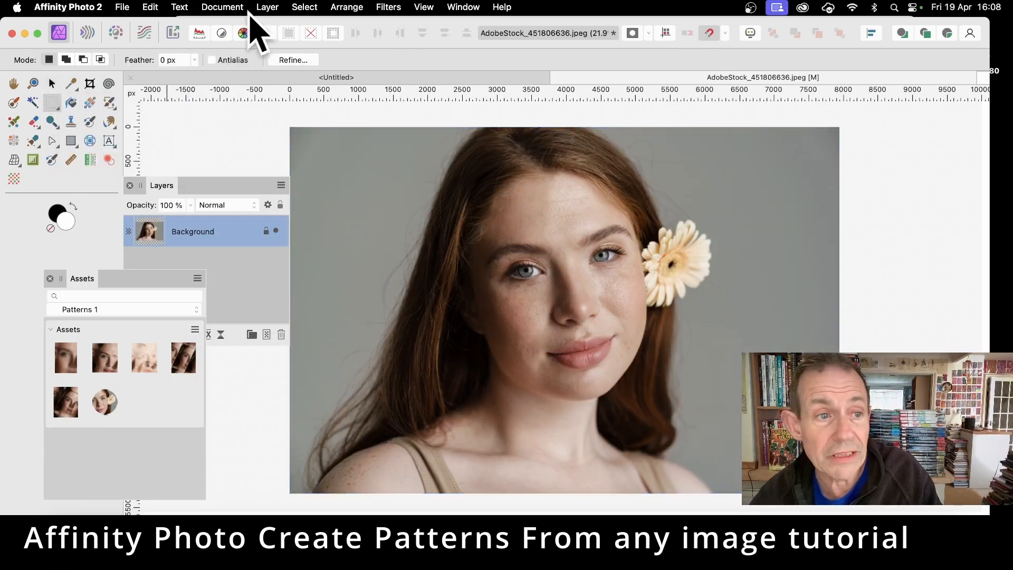
left_click(195, 60)
left_click_drag(198, 73, 244, 74)
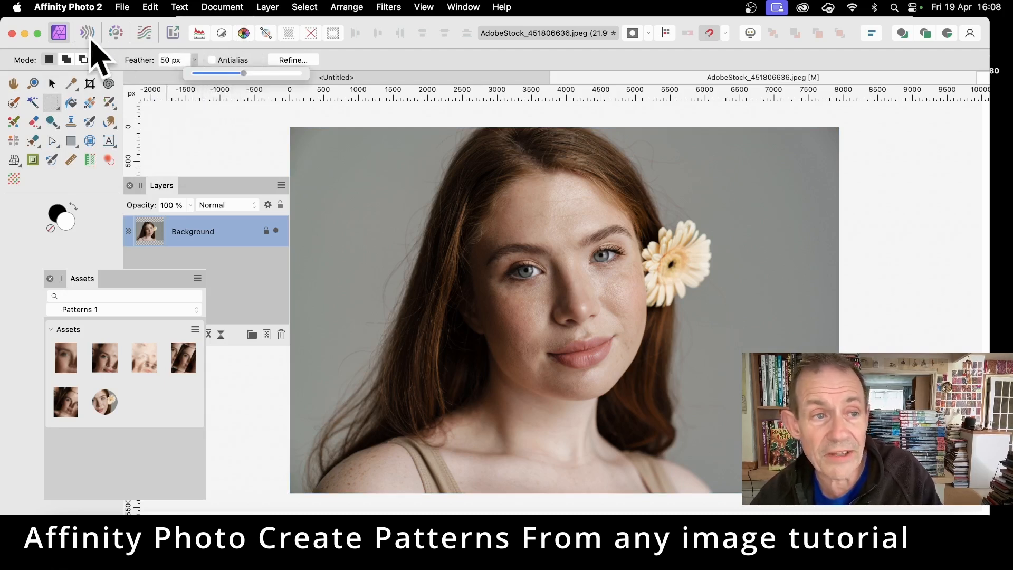
- Marquee a rectangle around the woman's face and create a new pattern layer from that selection
left_click_drag(484, 178, 666, 375)
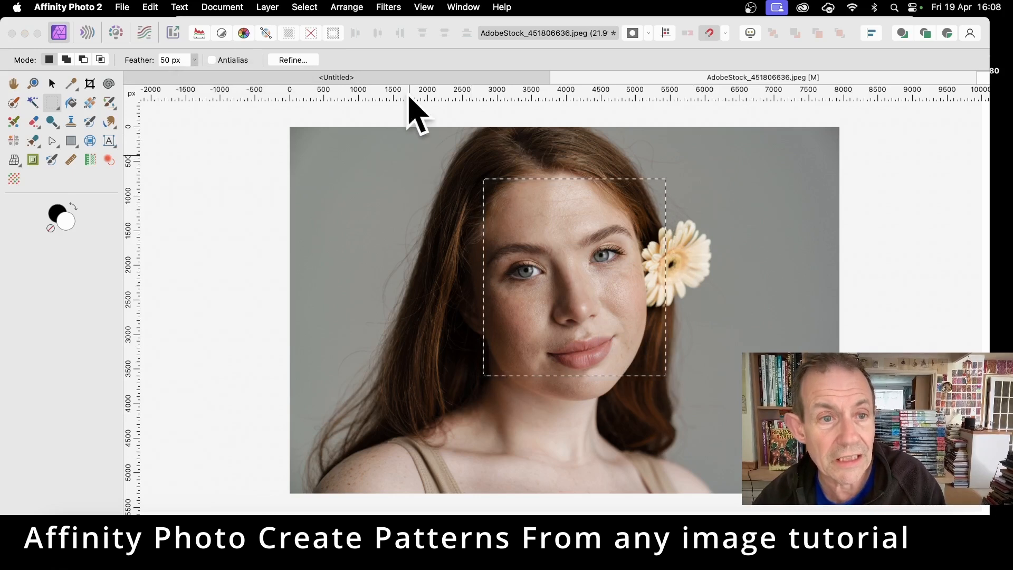
left_click(387, 140)
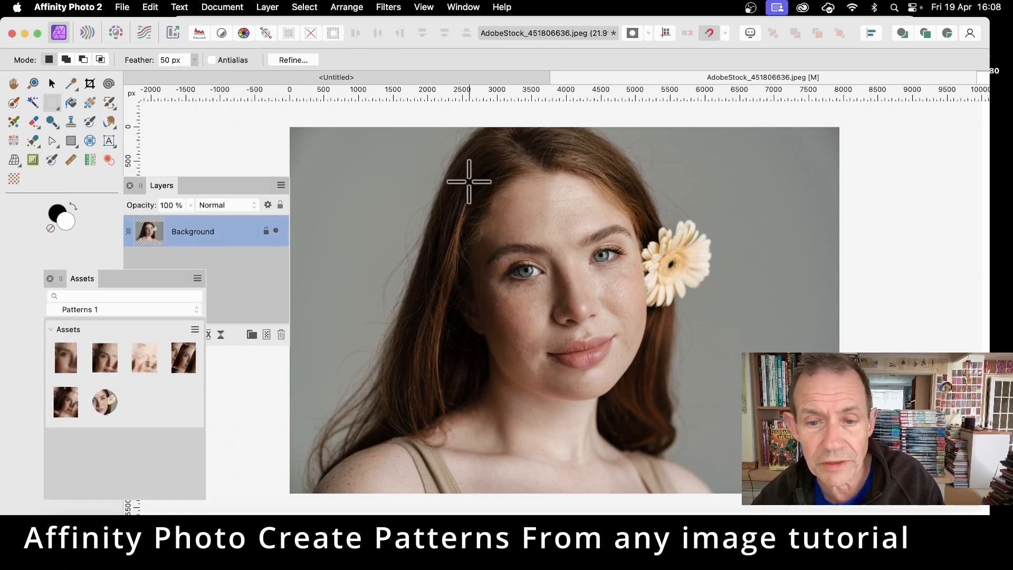
left_click_drag(658, 371, 660, 375)
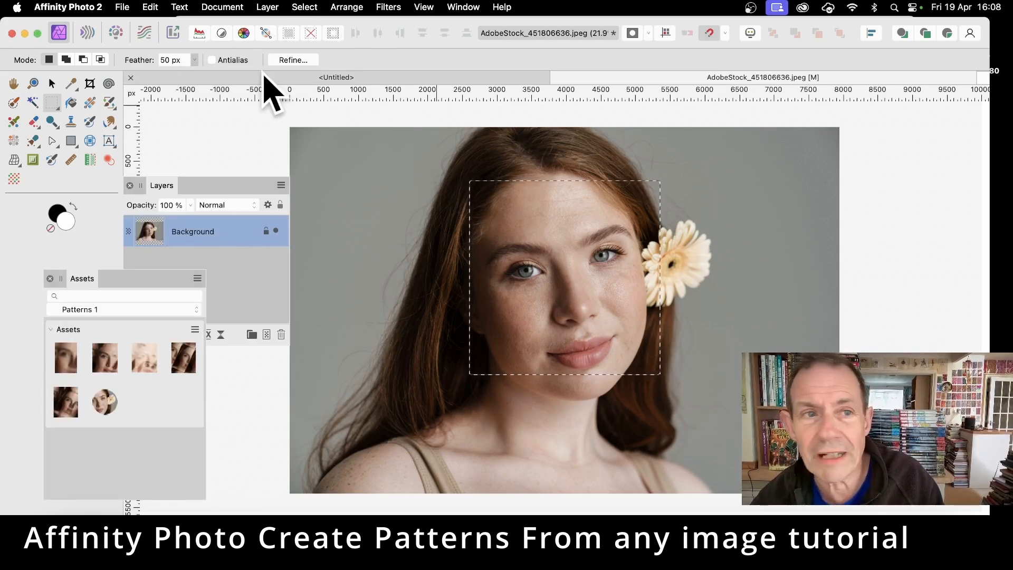
left_click(267, 7)
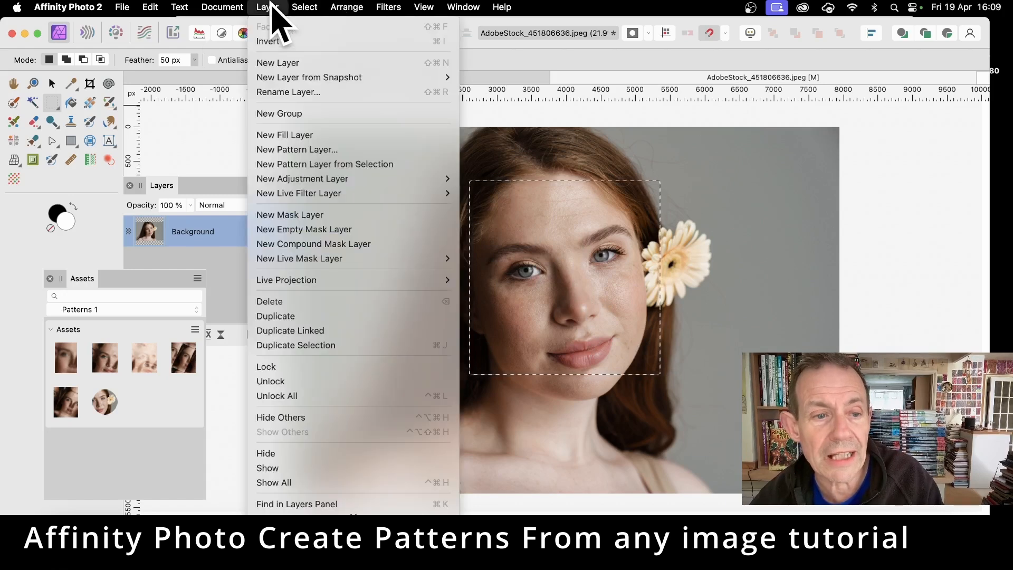
left_click(317, 164)
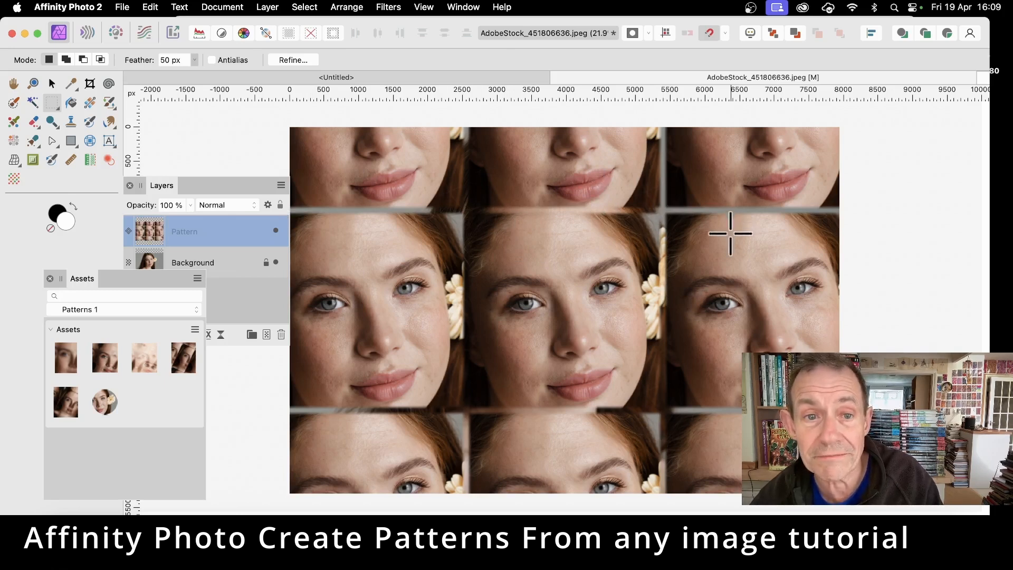
- Rotate the pattern tile diagonally and reposition it with the Move tool
left_click(52, 84)
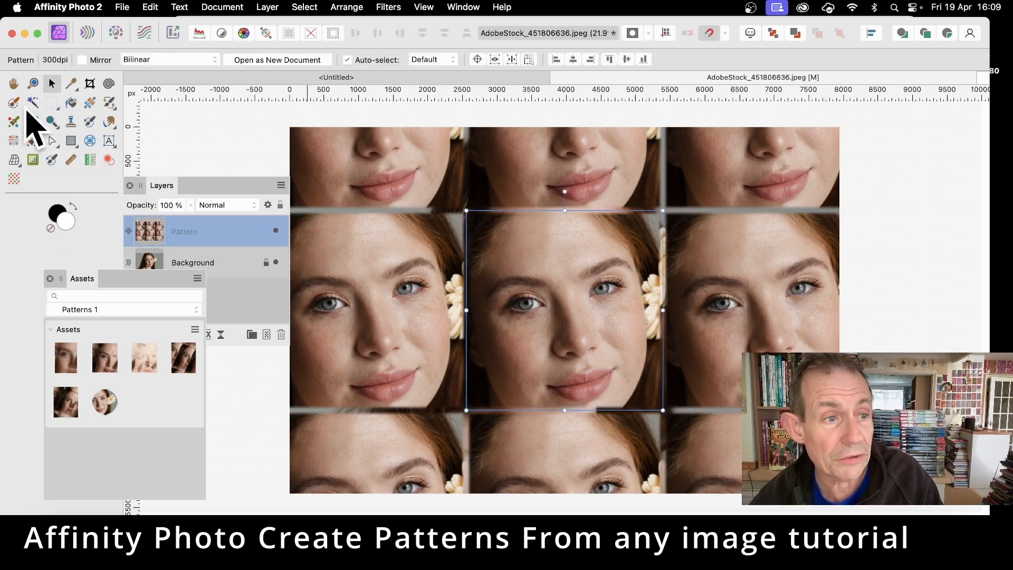
left_click_drag(466, 211, 539, 284)
left_click_drag(601, 266, 654, 279)
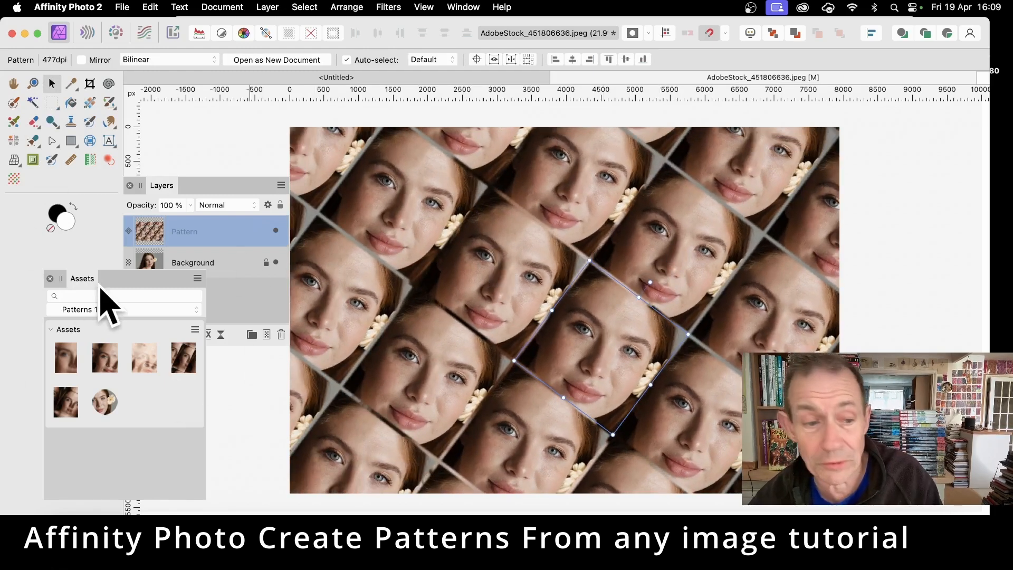
- Add the rotated face pattern to the Assets panel from the selection
left_click(195, 330)
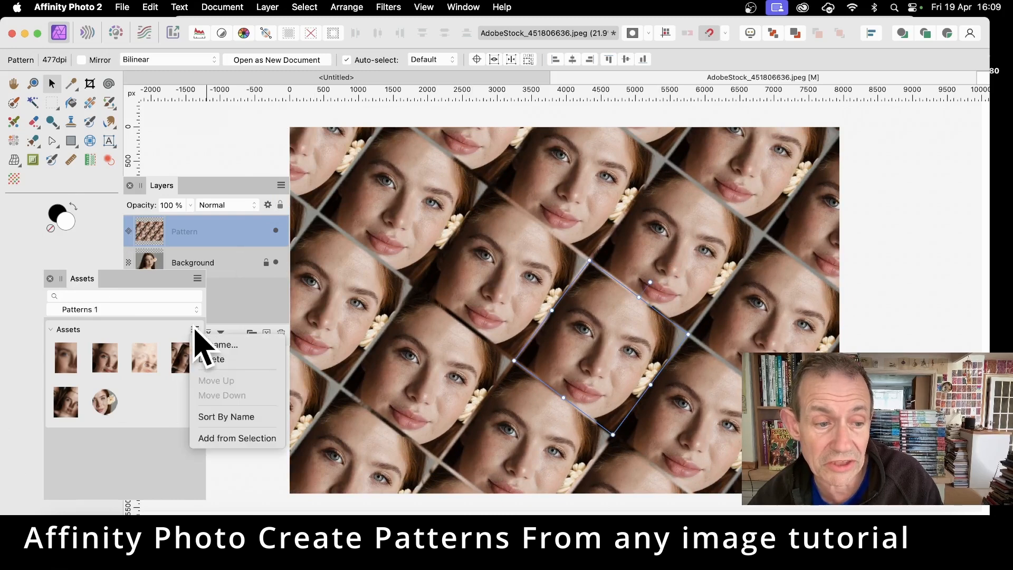